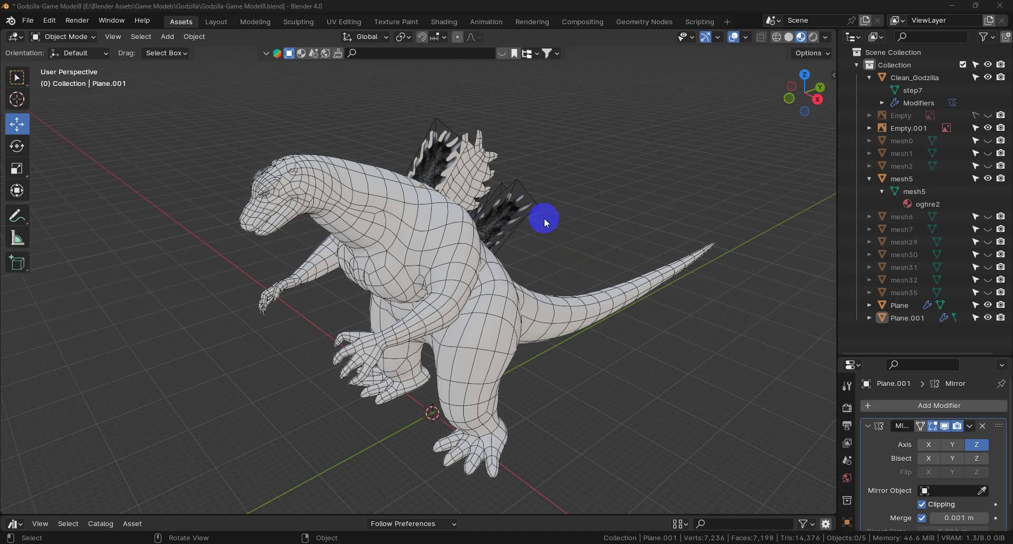
Select the Plane.001 spike plane and tilt it around the Y axis.
middle_drag(456, 193, 365, 203)
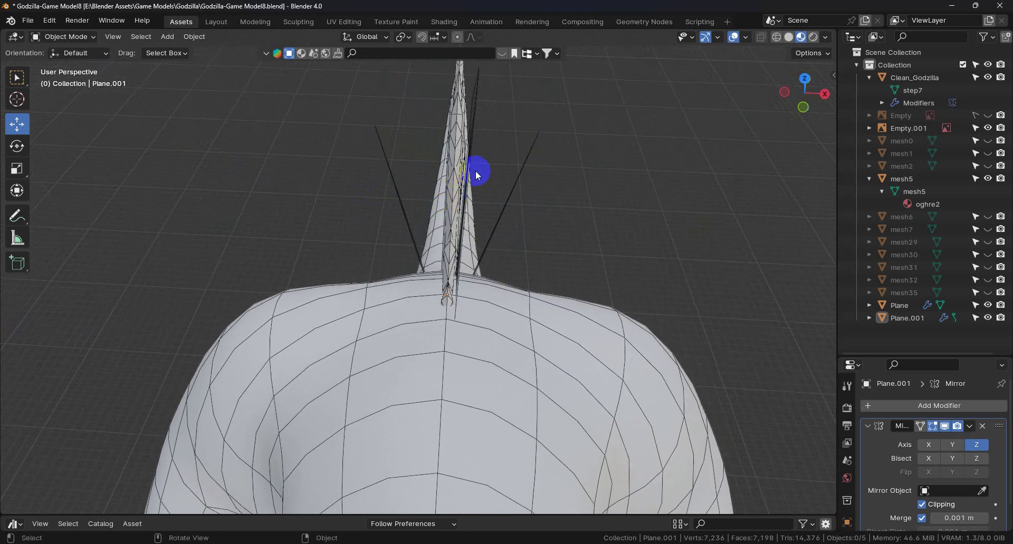
scroll(476, 187, down, 5)
middle_drag(476, 187, 550, 214)
scroll(404, 205, up, 5)
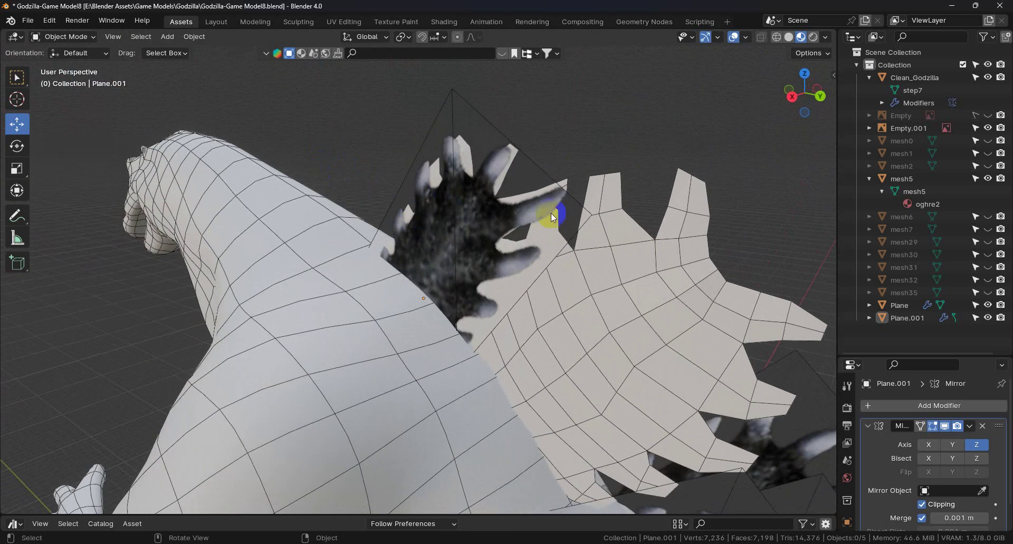
scroll(532, 268, down, 3)
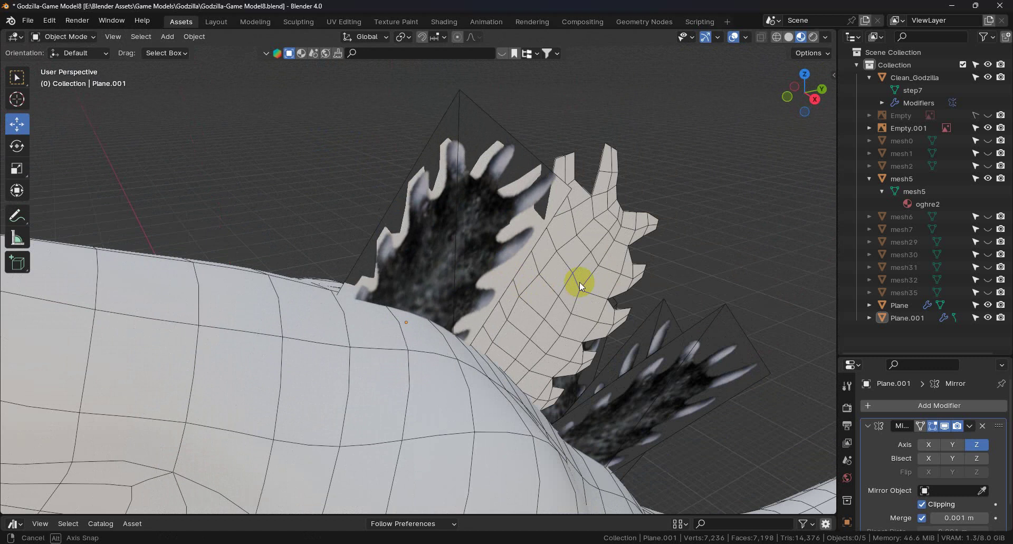
middle_drag(579, 283, 509, 252)
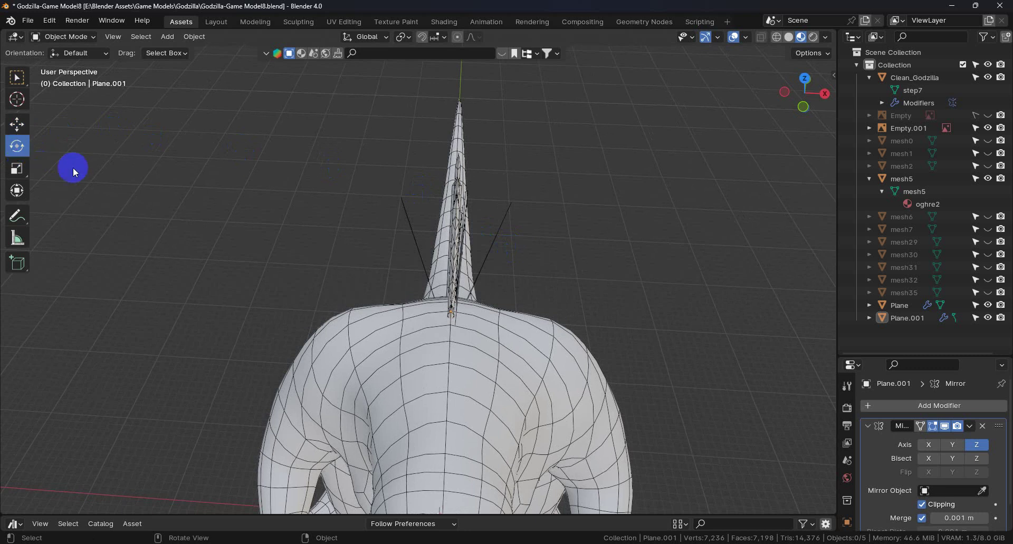
click(455, 246)
middle_drag(543, 278, 465, 294)
scroll(443, 261, up, 2)
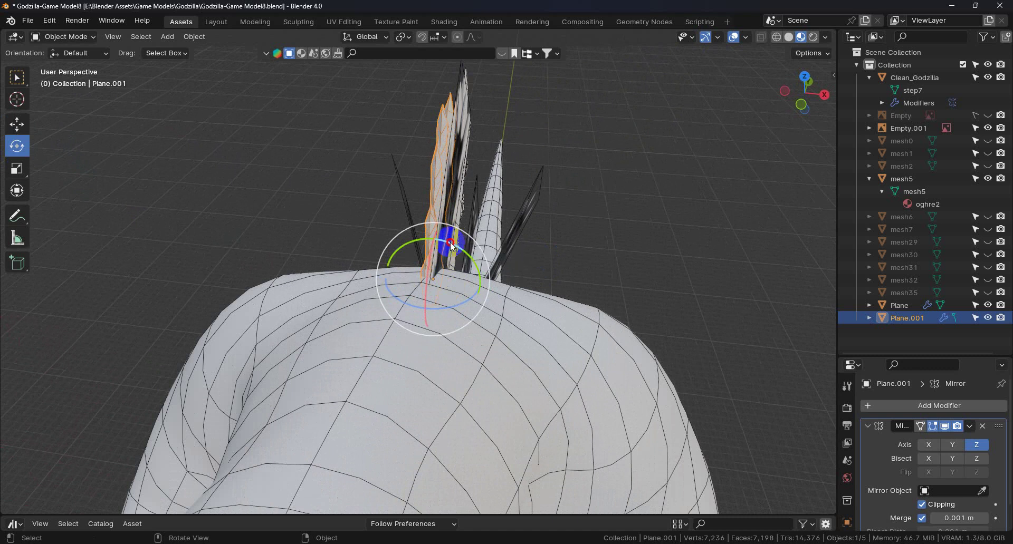
drag(451, 246, 452, 244)
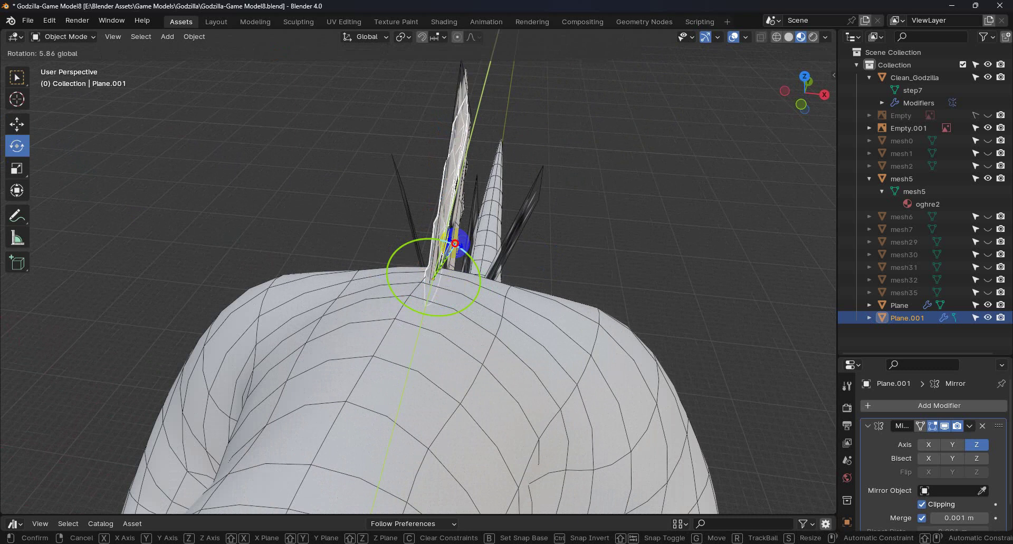
drag(452, 243, 455, 244)
Slide Plane.001 sideways along X beside the central spines.
middle_drag(455, 244, 506, 251)
scroll(471, 278, down, 5)
scroll(467, 242, up, 5)
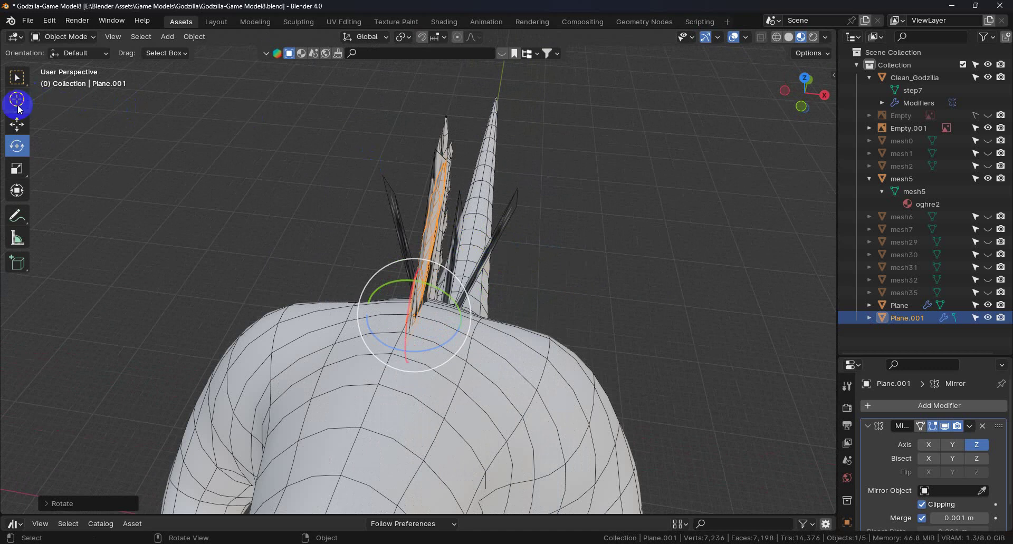
click(19, 125)
drag(471, 327, 476, 328)
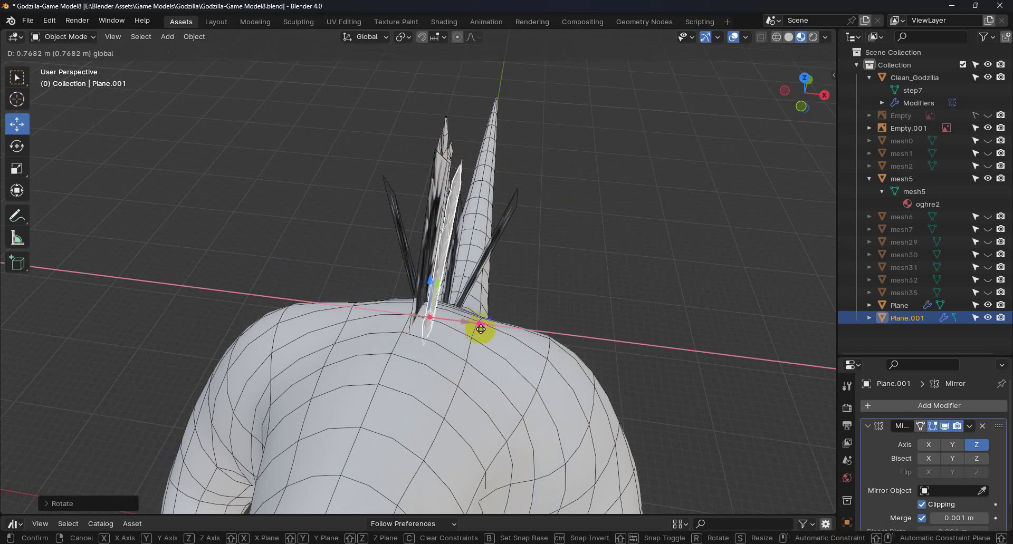
drag(483, 330, 474, 324)
middle_drag(474, 324, 161, 307)
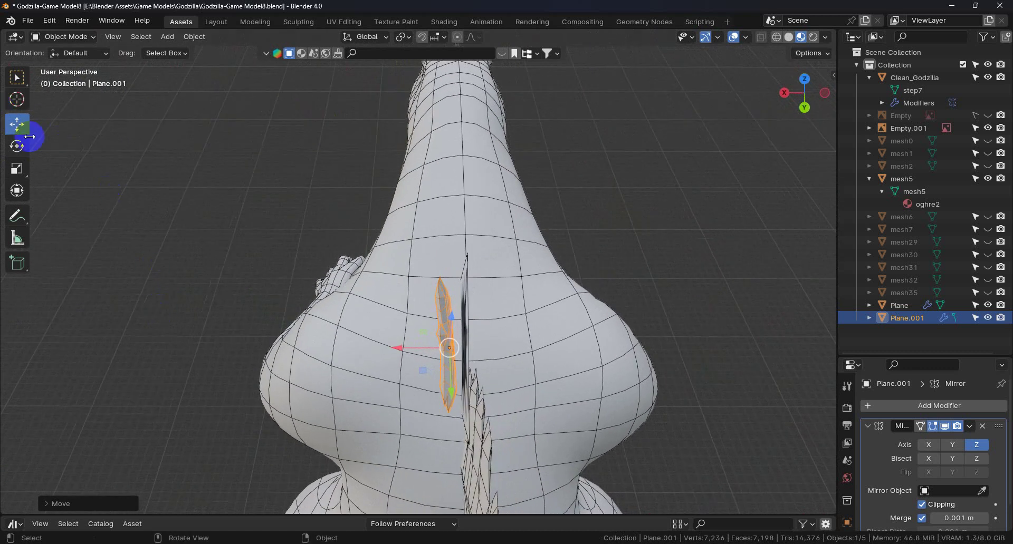
Rotate Plane.001 to lean back along the spine, cancelling one stray rotation first.
click(17, 151)
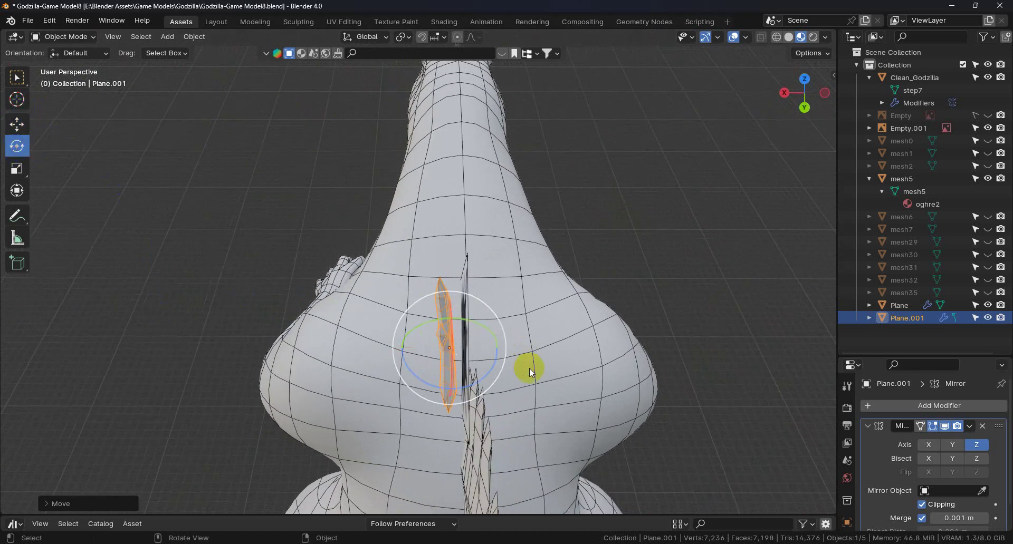
drag(508, 363, 485, 358)
right_click(505, 365)
middle_drag(485, 358, 628, 344)
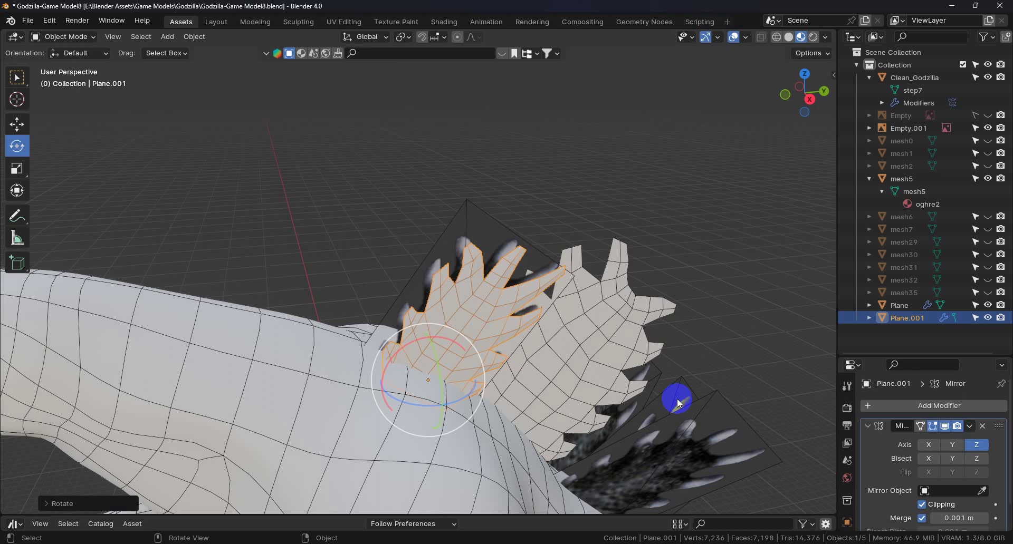
middle_drag(679, 403, 585, 285)
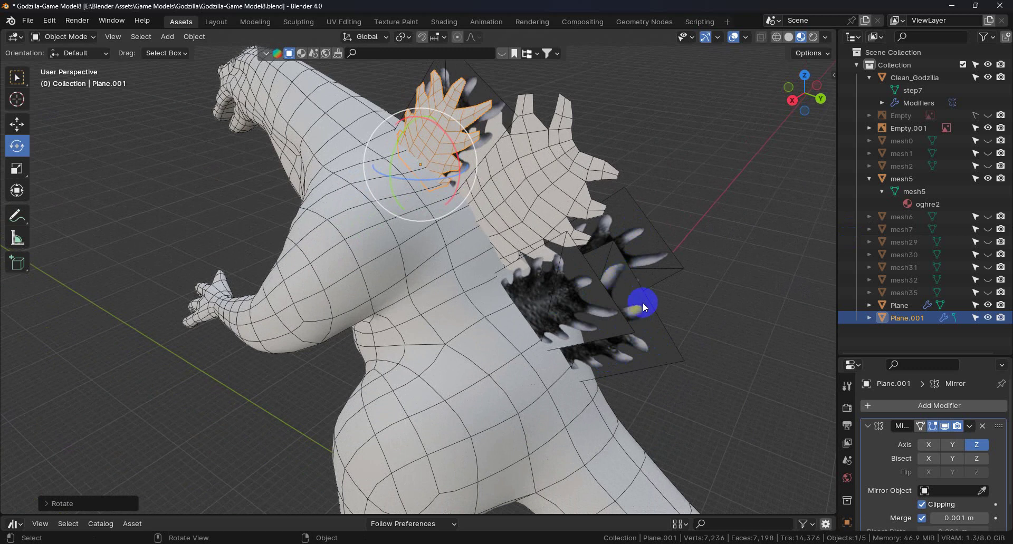
middle_drag(642, 302, 742, 171)
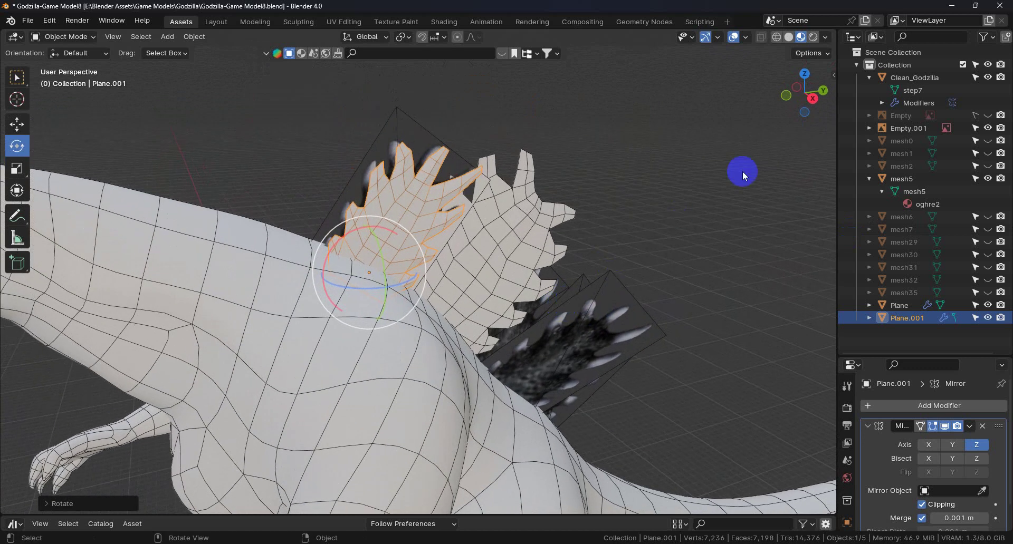
In Right Orthographic view, duplicate Plane.001 into Plane.002 via Object > Duplicate Objects.
click(813, 100)
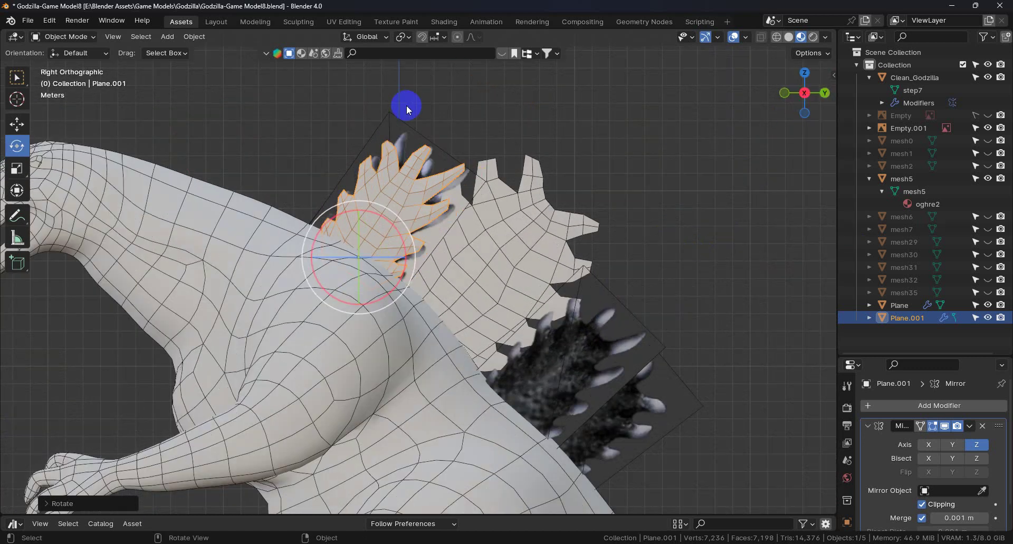
click(195, 37)
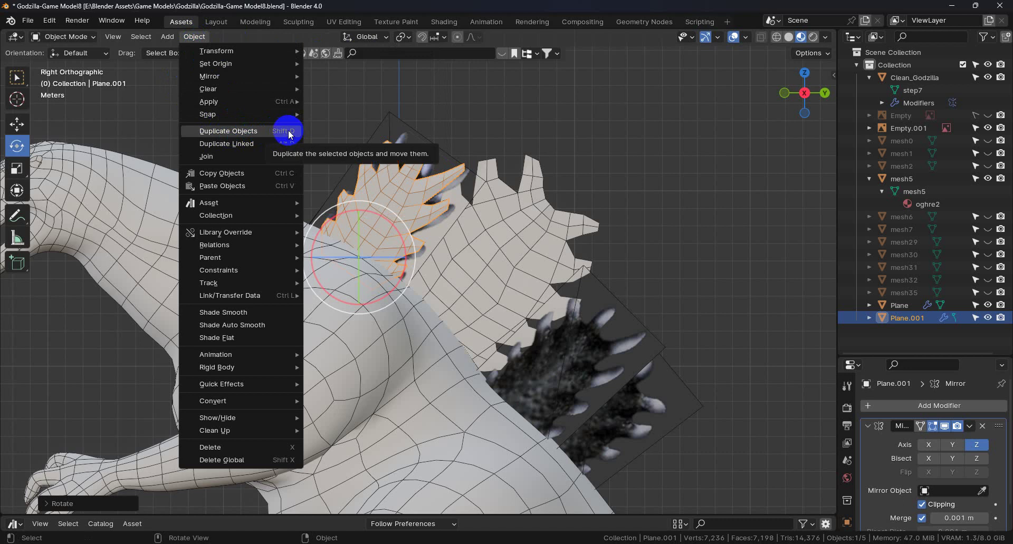
click(245, 136)
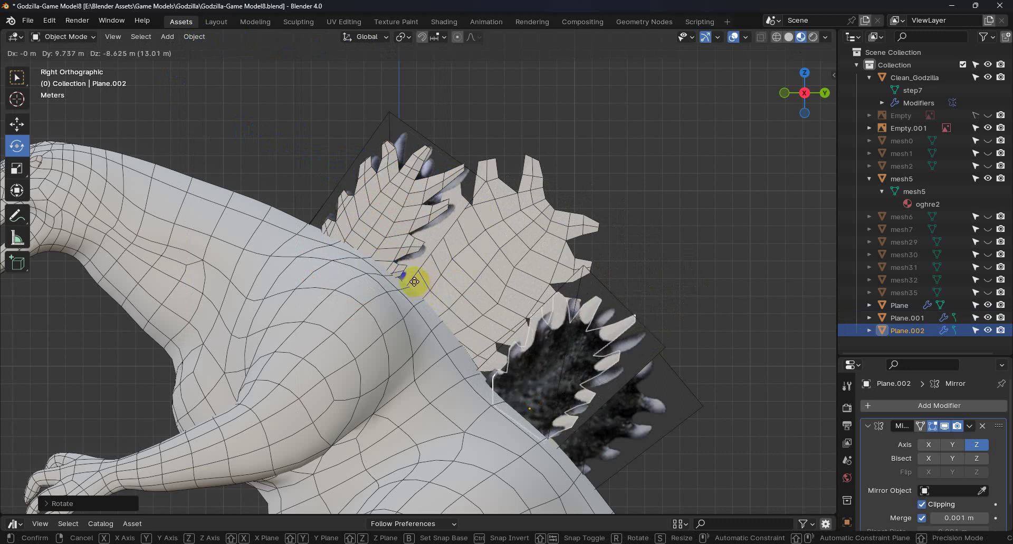
Place Plane.002 lower on the back and tilt it slightly around the X axis.
click(415, 281)
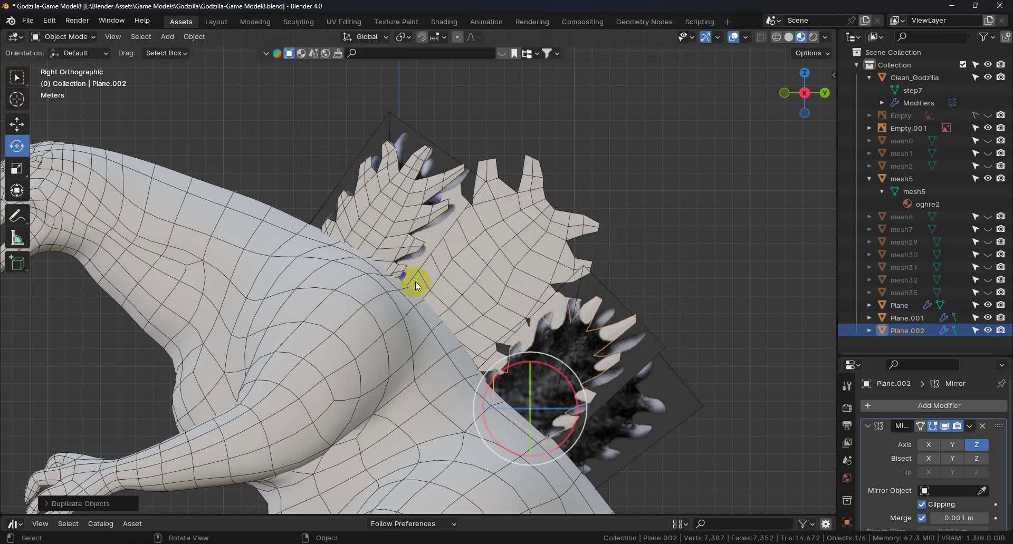
drag(554, 373, 574, 390)
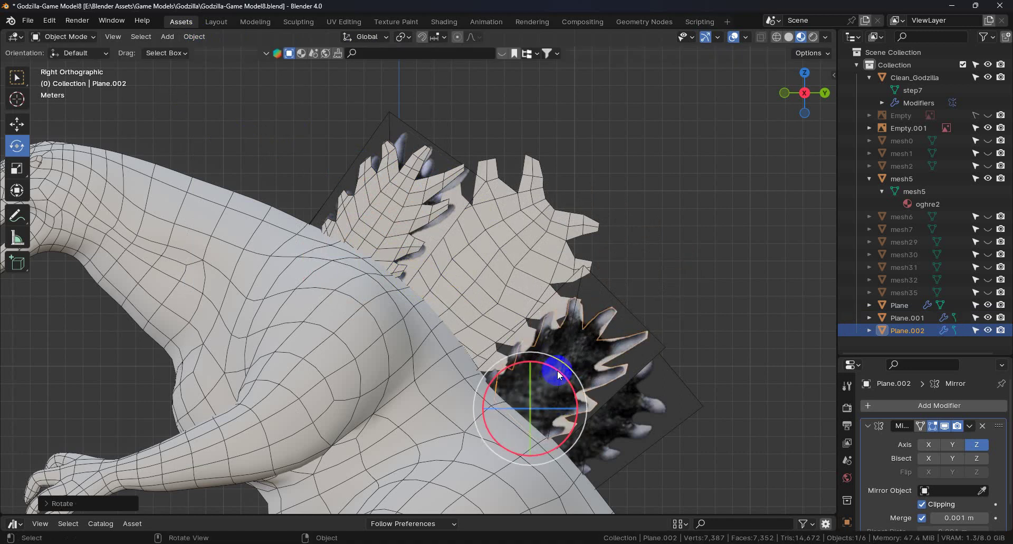
middle_drag(554, 378, 427, 389)
middle_drag(536, 410, 517, 337)
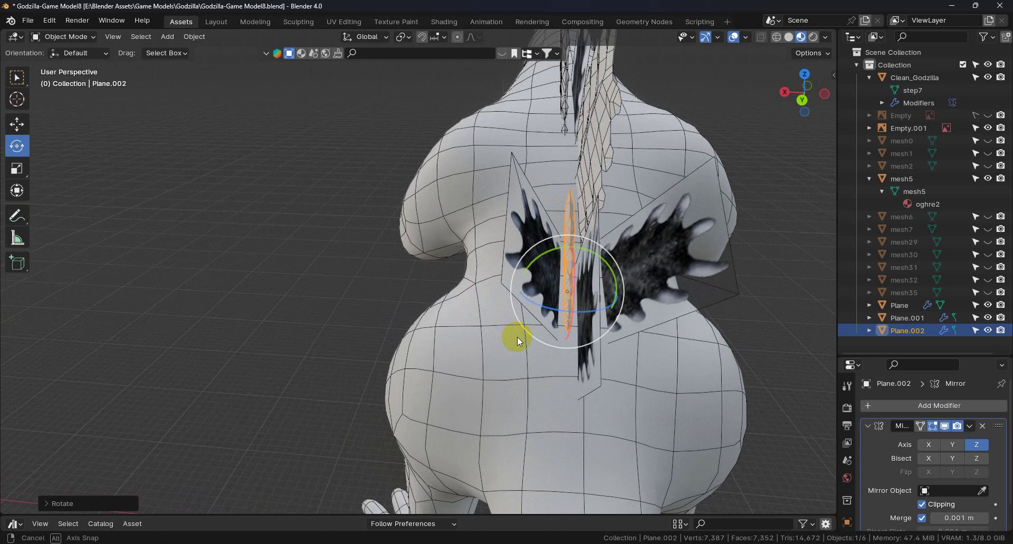
Slide Plane.002 sideways along the X axis.
click(17, 124)
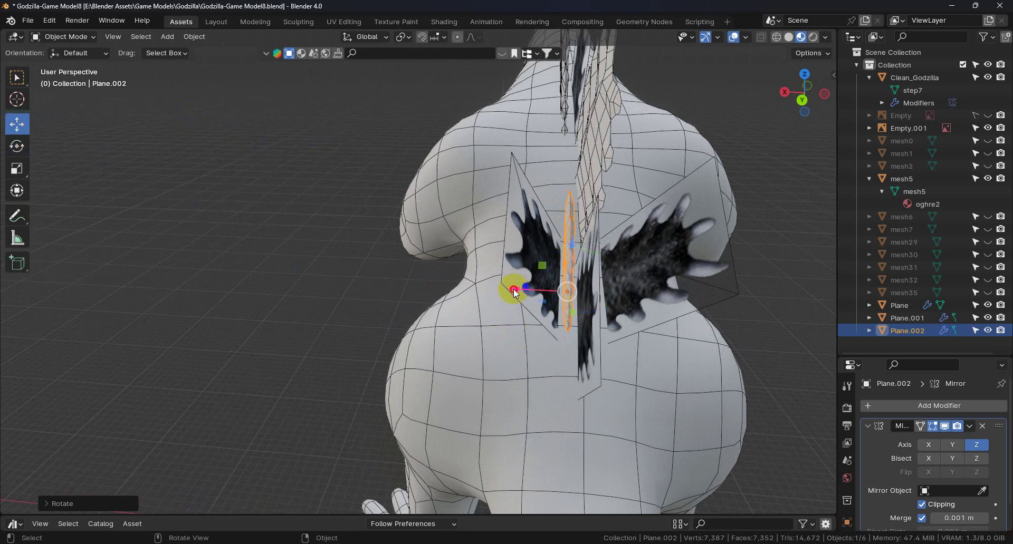
drag(515, 288, 502, 289)
middle_drag(502, 290, 477, 231)
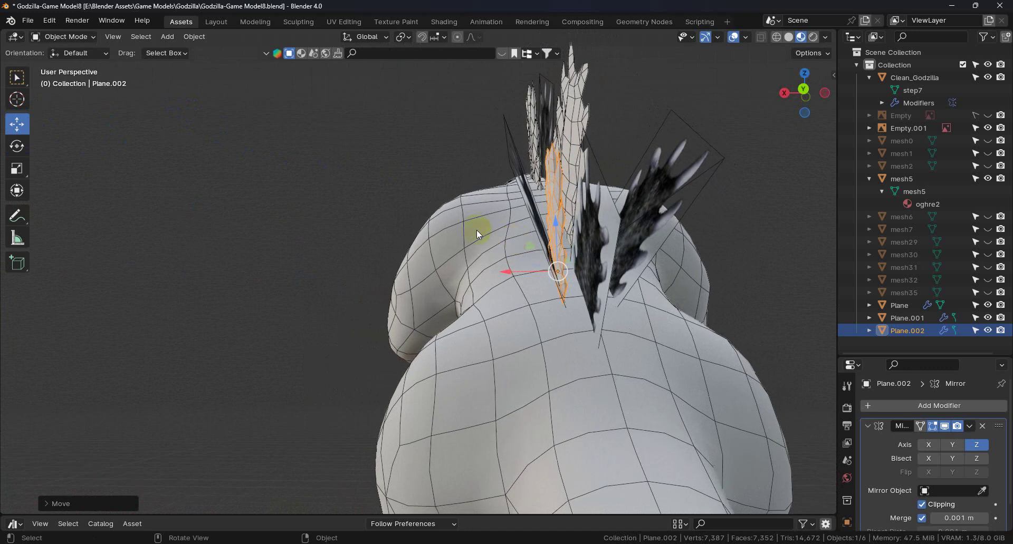
Rotate Plane.002 in several small turns, including around Z, so it lies flatter on the lower back.
click(18, 147)
mouse_move(535, 287)
middle_down()
mouse_move(571, 293)
mouse_move(572, 321)
mouse_move(530, 287)
middle_up()
drag(544, 238, 531, 247)
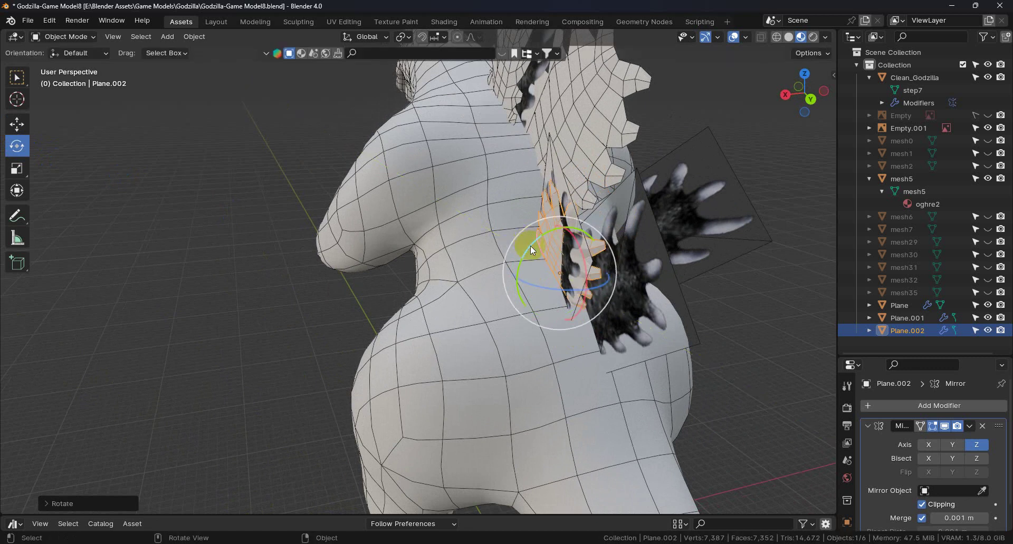
drag(553, 293, 545, 280)
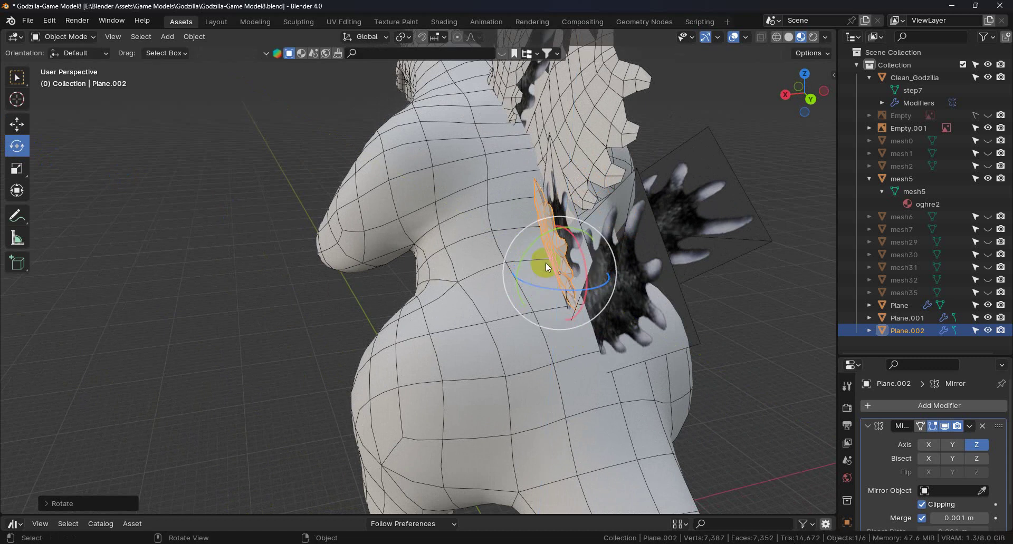
drag(537, 240, 544, 238)
middle_drag(545, 238, 601, 250)
drag(594, 241, 587, 276)
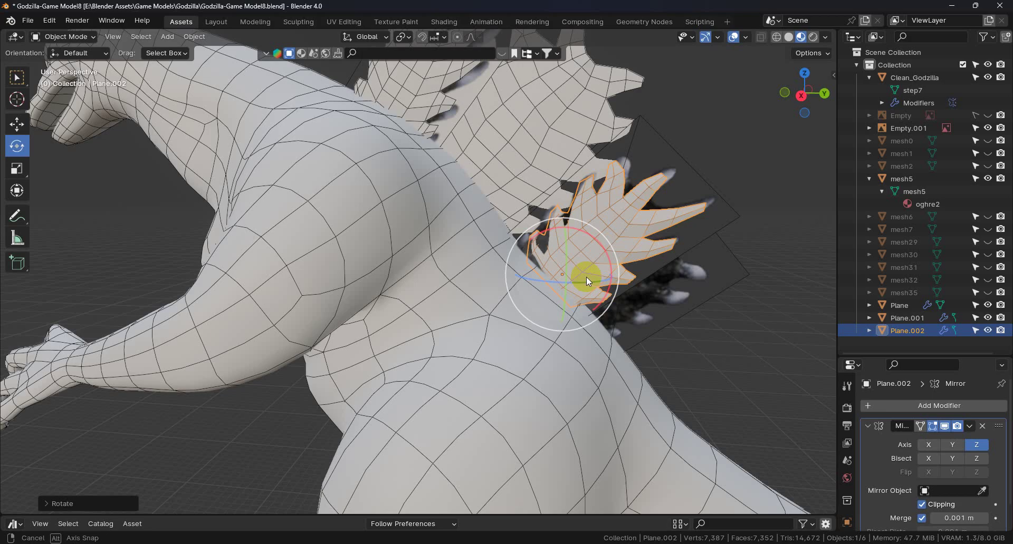
middle_drag(586, 277, 538, 306)
Make a trial duplicate of Plane.001, delete it again, and reselect Plane.001.
click(484, 202)
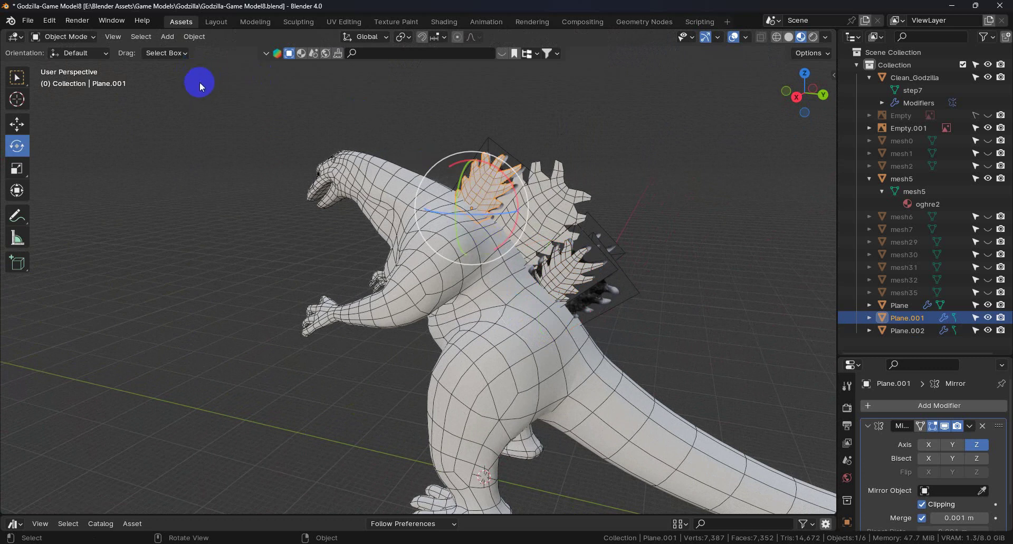
click(195, 37)
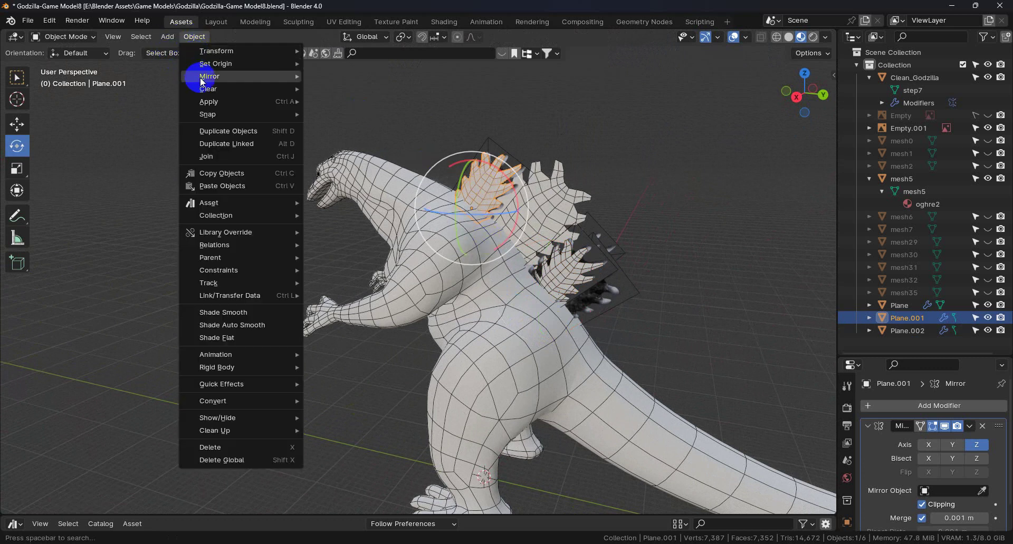
click(230, 130)
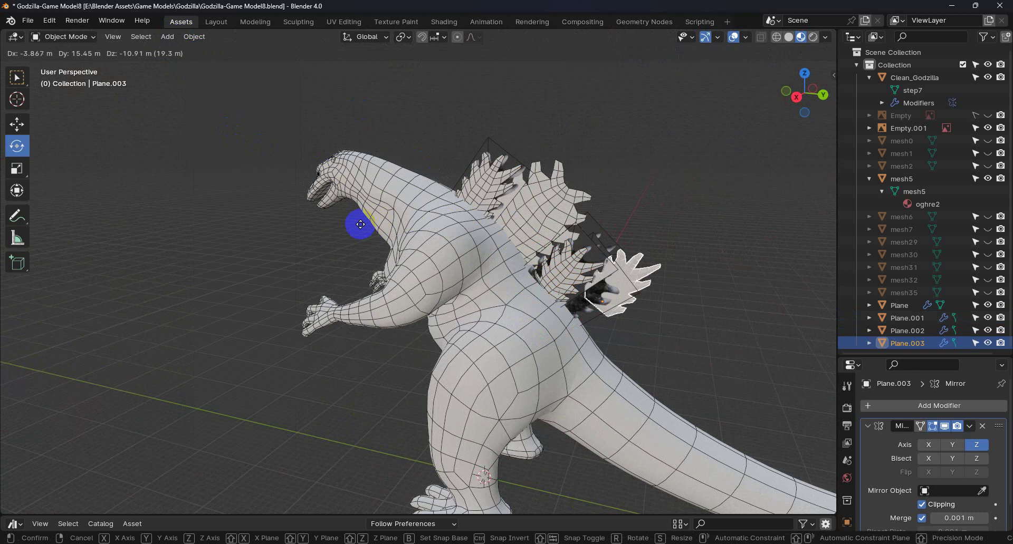
right_click(799, 100)
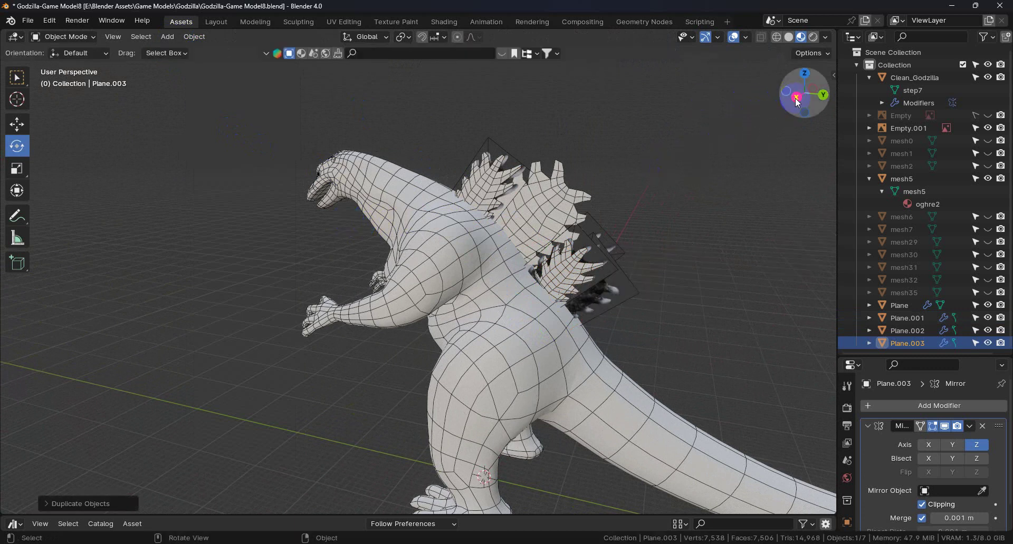
click(797, 98)
scroll(517, 255, down, 8)
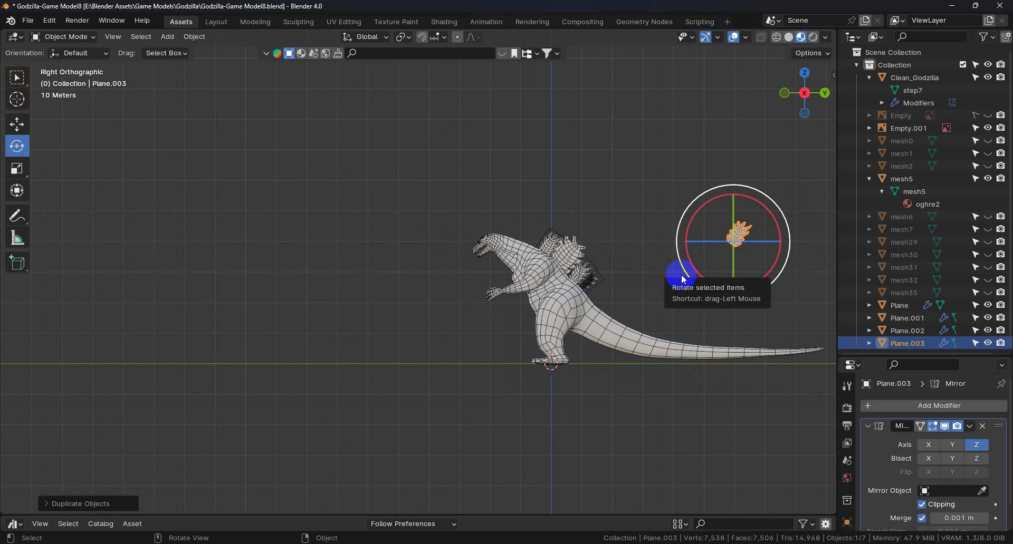
key(Delete)
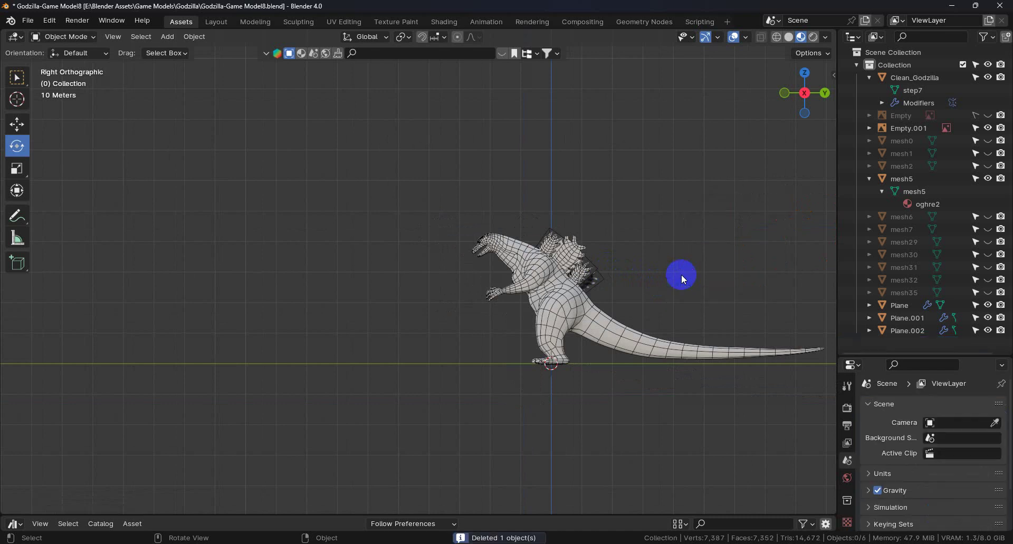
scroll(607, 268, up, 5)
scroll(565, 255, up, 2)
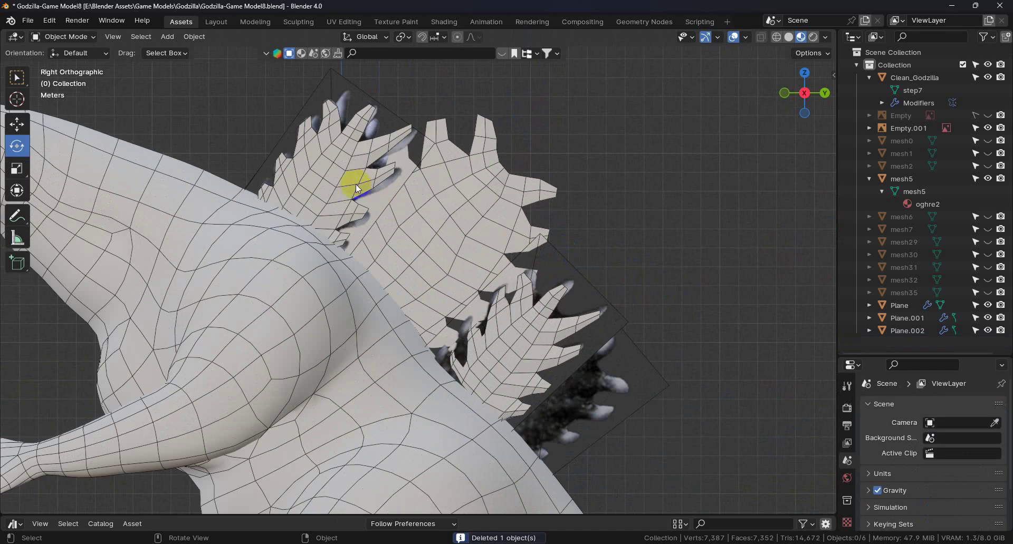
click(327, 174)
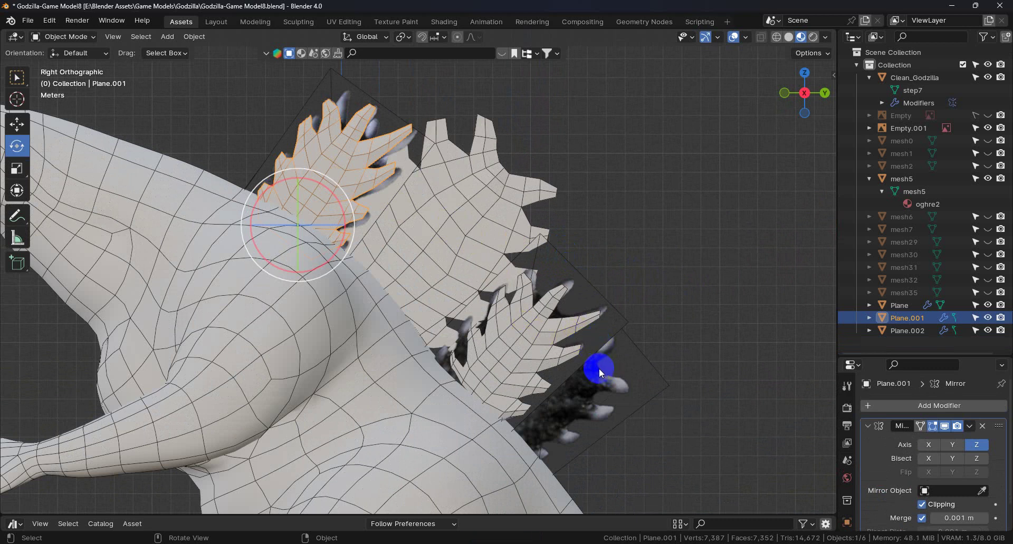
Duplicate Plane.001 as Plane.003 and drop it lower on Godzilla's back.
click(194, 36)
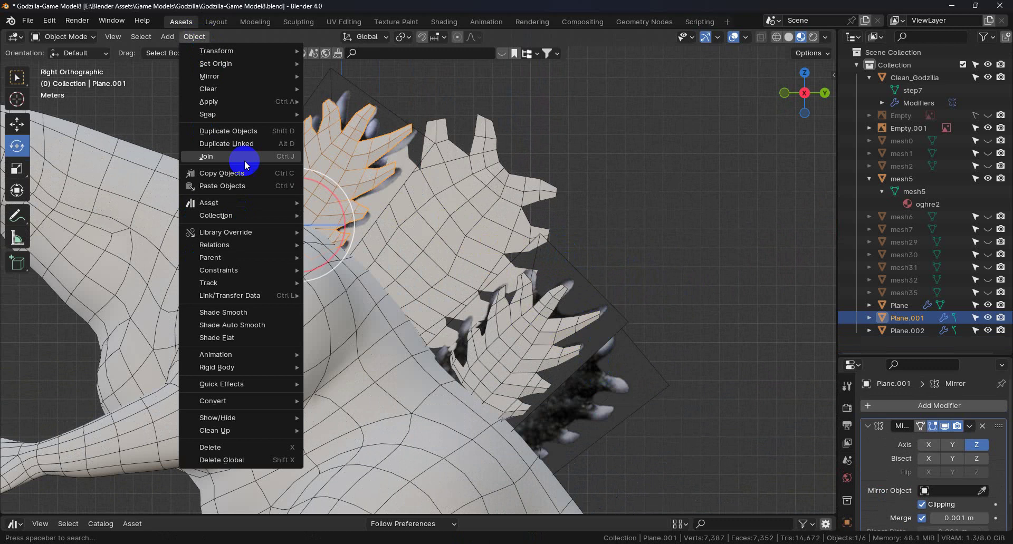
click(228, 128)
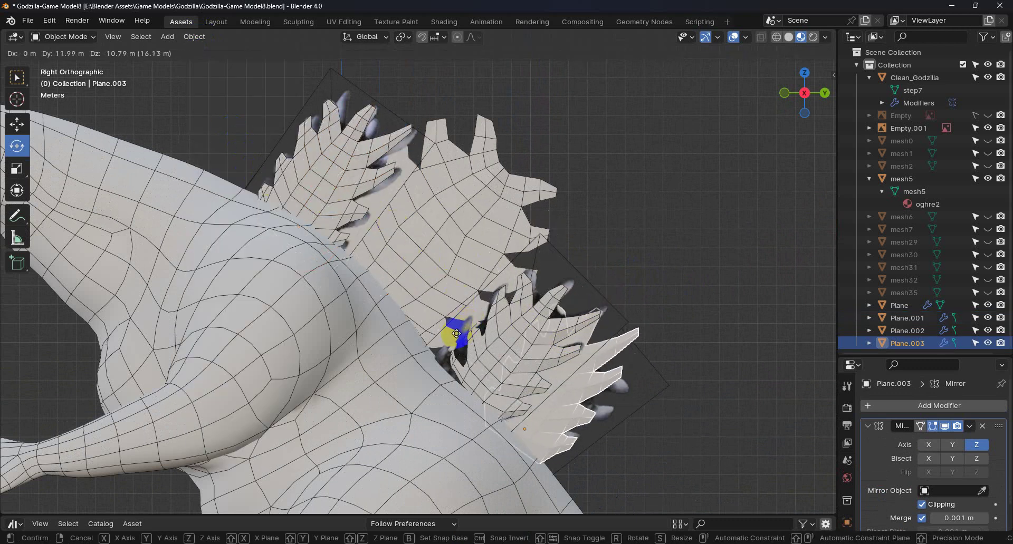
click(601, 384)
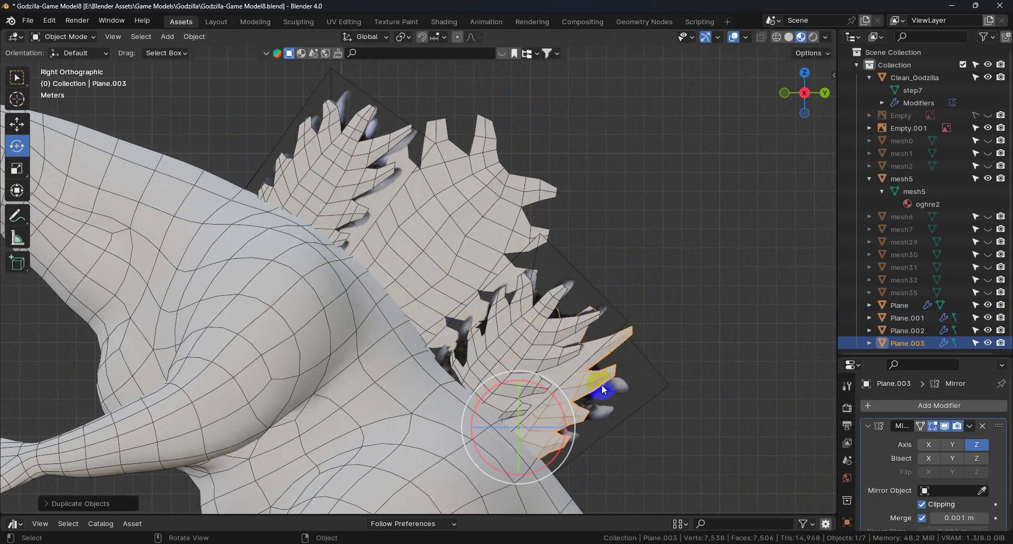
scroll(631, 394, up, 5)
scroll(554, 292, up, 1)
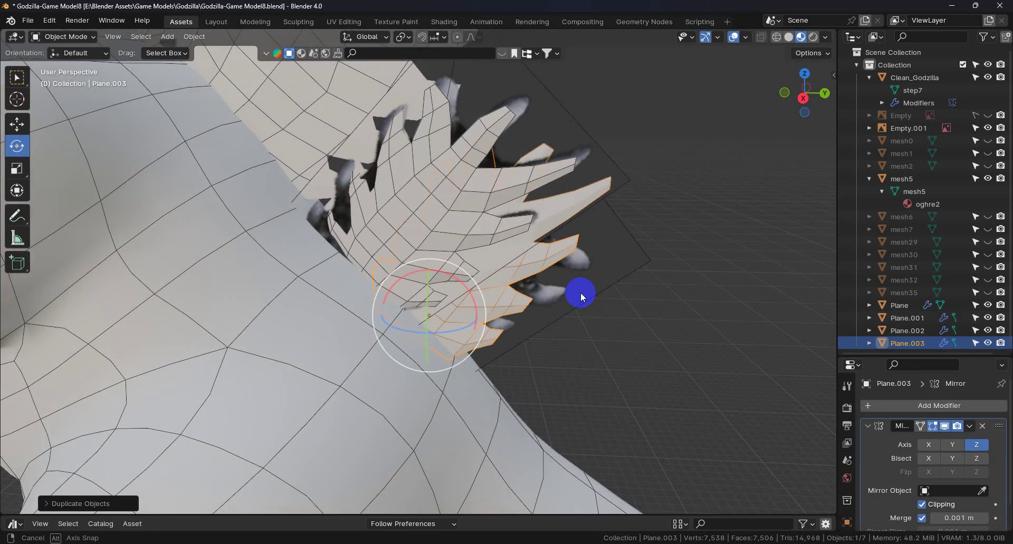
middle_drag(580, 292, 688, 273)
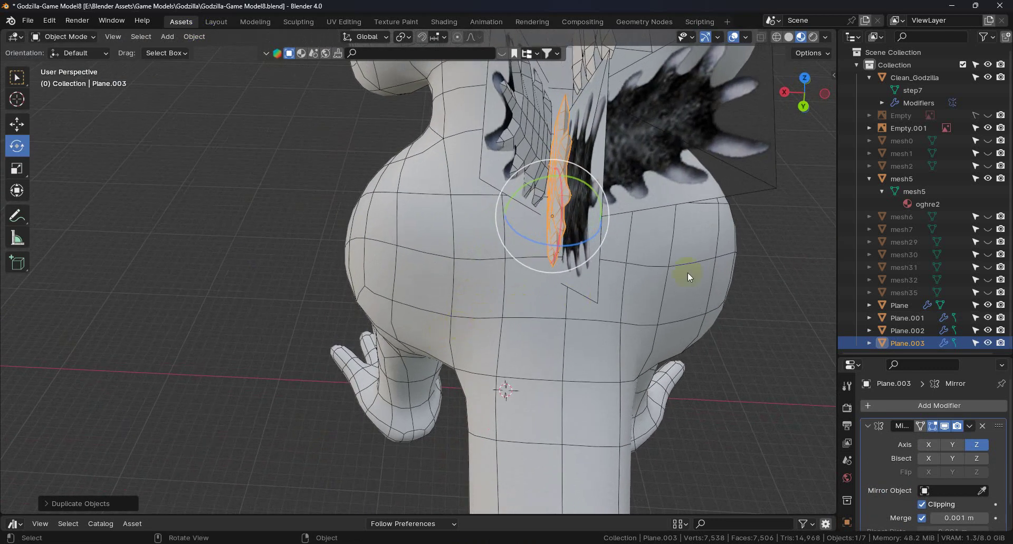
In Top view, rotate Plane.003 about half a turn so it runs along the spine.
click(803, 83)
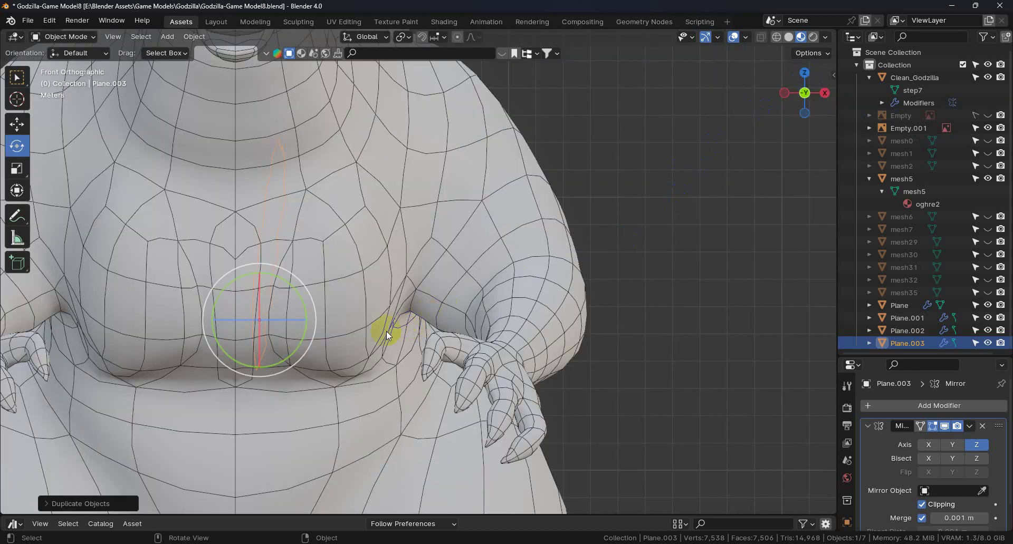
click(792, 72)
shift+middle_drag(480, 308, 408, 294)
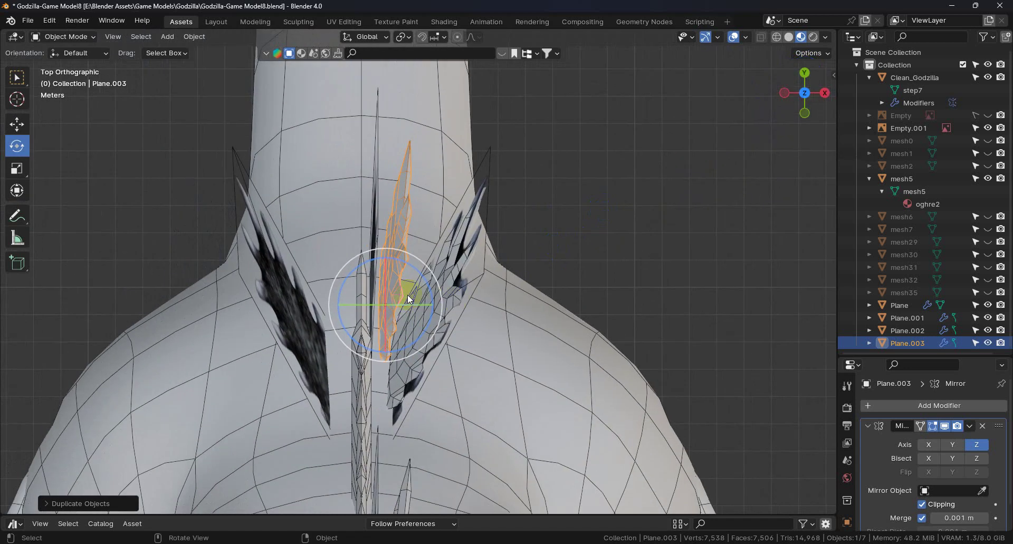
drag(419, 270, 347, 343)
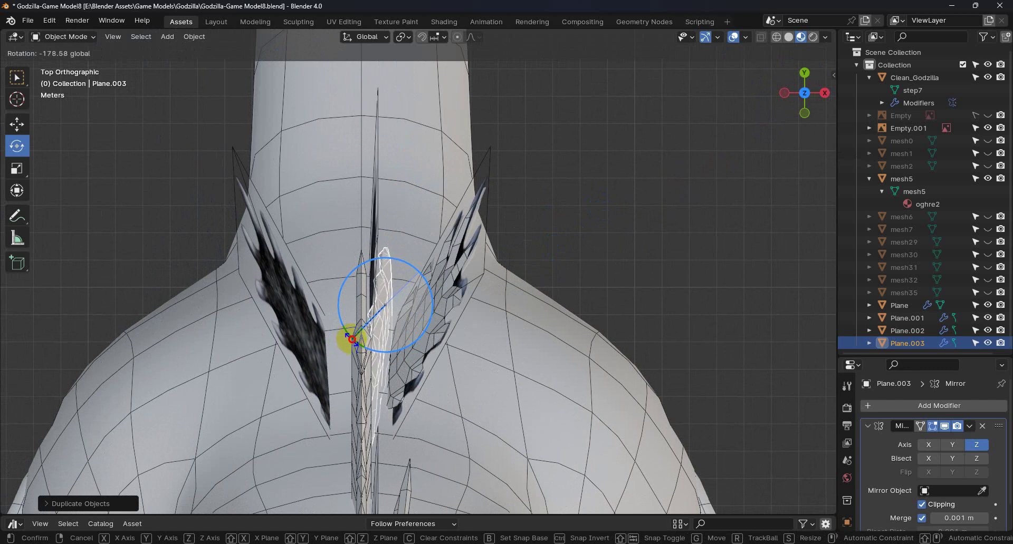
drag(352, 340, 355, 344)
middle_drag(416, 352, 422, 331)
drag(397, 388, 406, 387)
middle_drag(406, 387, 739, 158)
In Right view, tilt Plane.003 about 85° to follow the slope of the back.
click(811, 94)
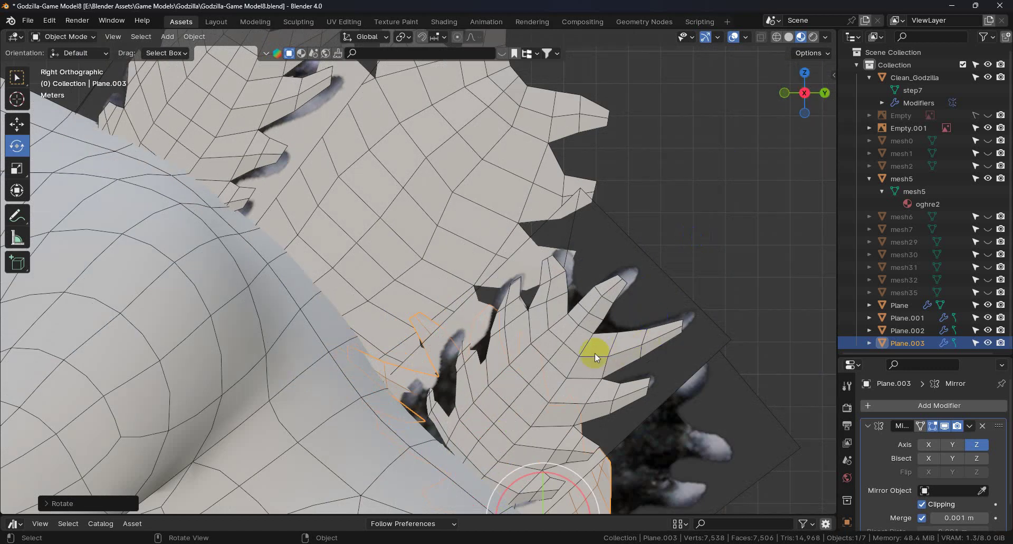
scroll(595, 355, down, 5)
scroll(635, 379, up, 3)
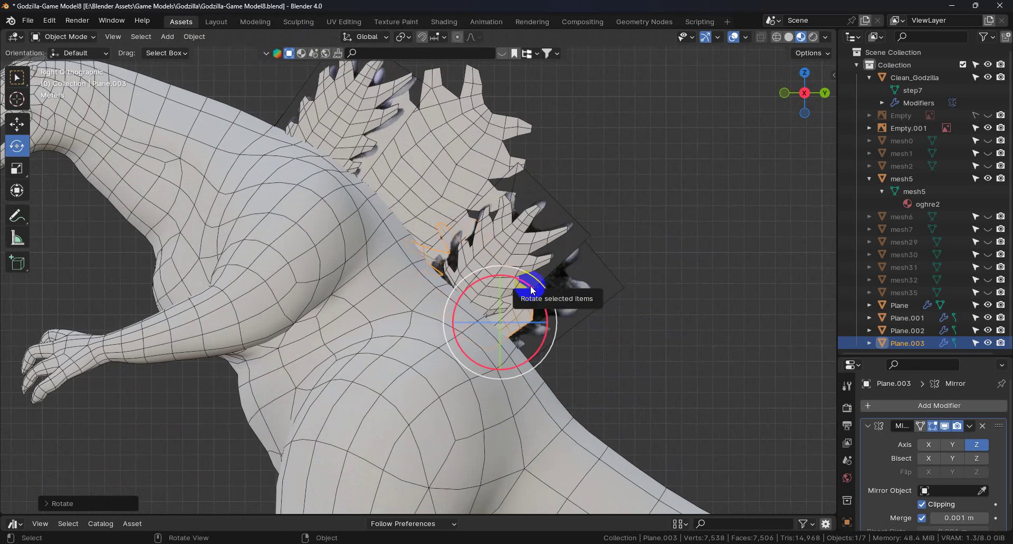
drag(531, 289, 549, 338)
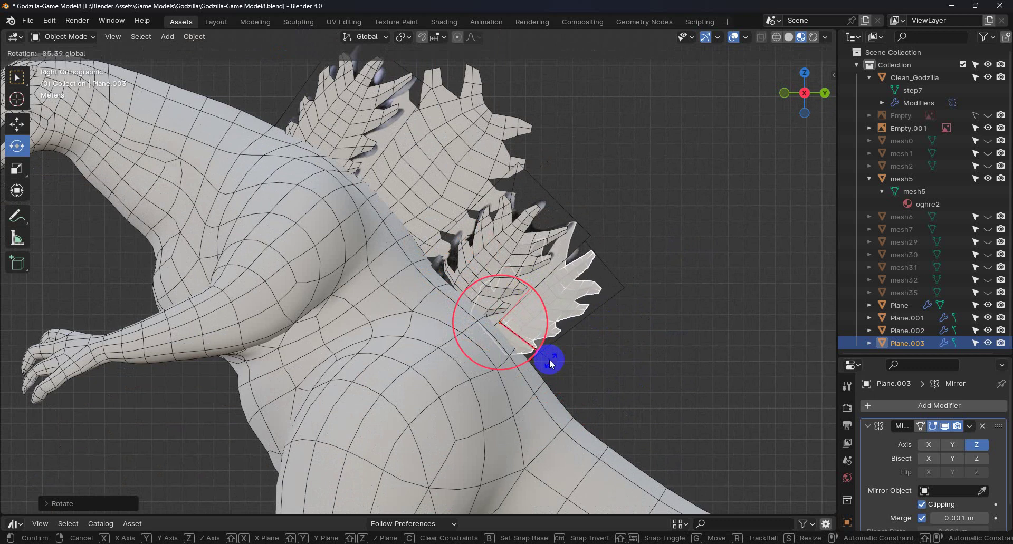
drag(549, 364, 549, 364)
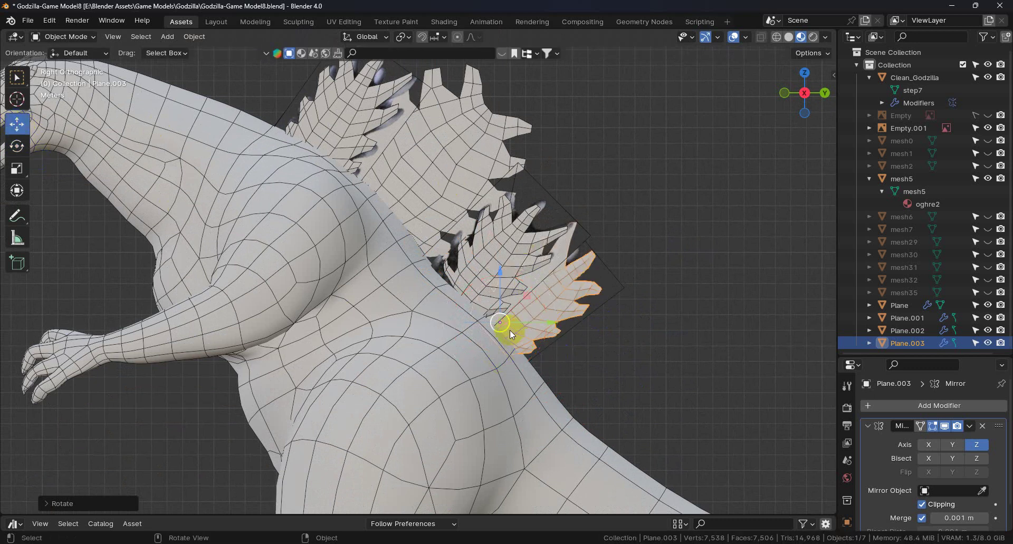
Slide Plane.003 roughly 0.71 m along Y down the spine.
mouse_move(508, 322)
mouse_down()
mouse_move(483, 316)
mouse_move(493, 317)
mouse_up()
mouse_move(492, 318)
middle_down()
mouse_move(577, 321)
mouse_move(442, 323)
mouse_move(496, 330)
middle_up()
scroll(638, 294, up, 2)
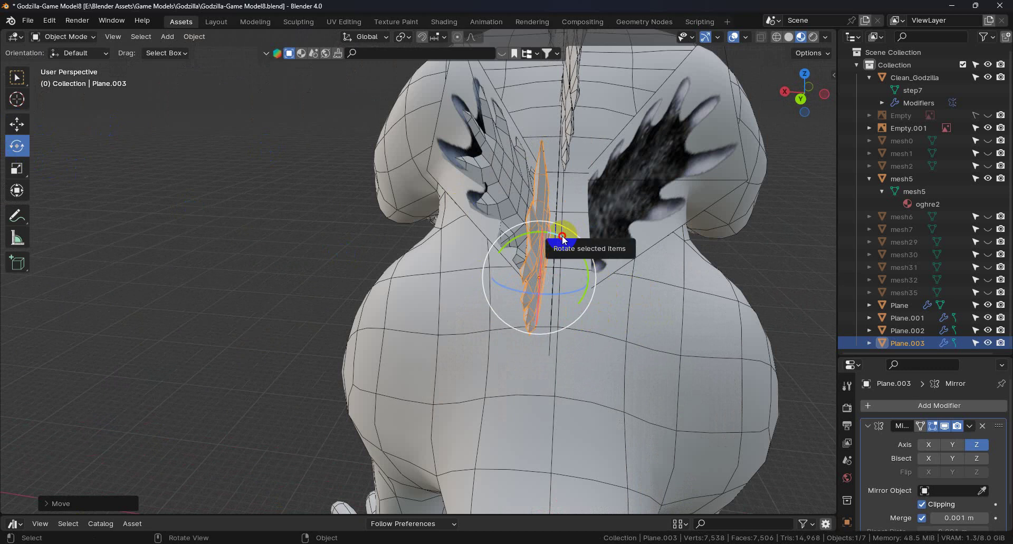
Make small rotations to Plane.003 so it stands upright without twisting.
drag(563, 236, 558, 237)
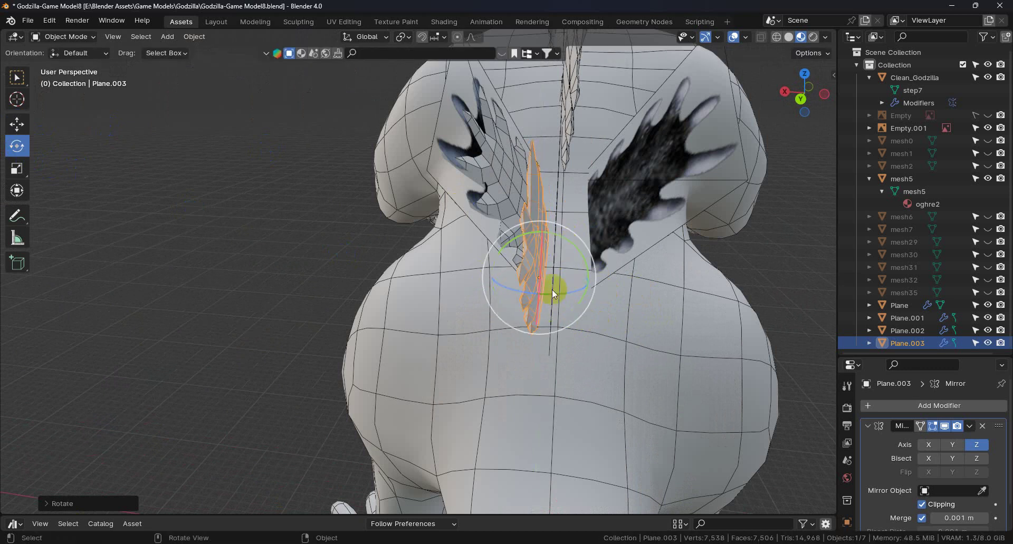
drag(551, 293, 557, 293)
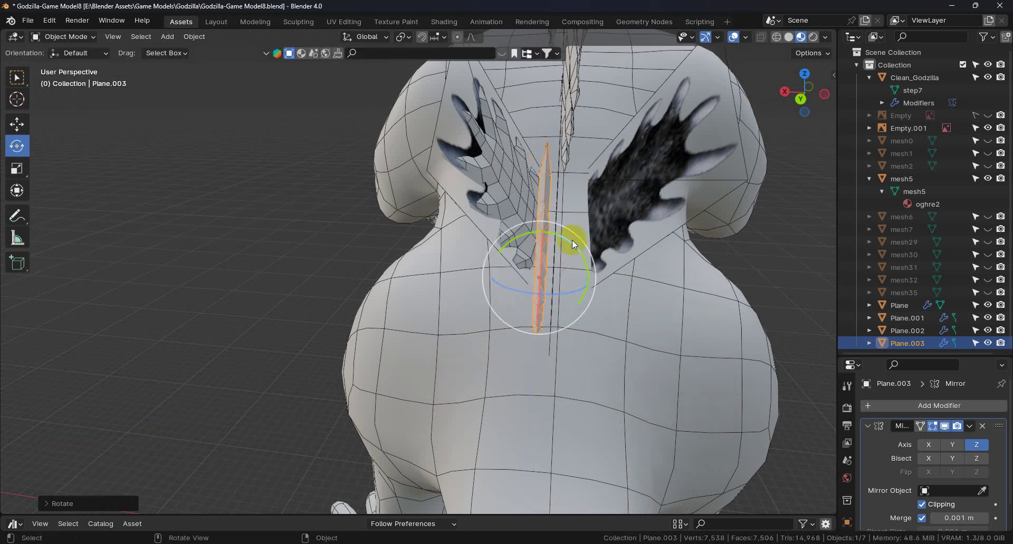
drag(571, 239, 565, 239)
drag(565, 290, 559, 289)
middle_drag(560, 288, 569, 269)
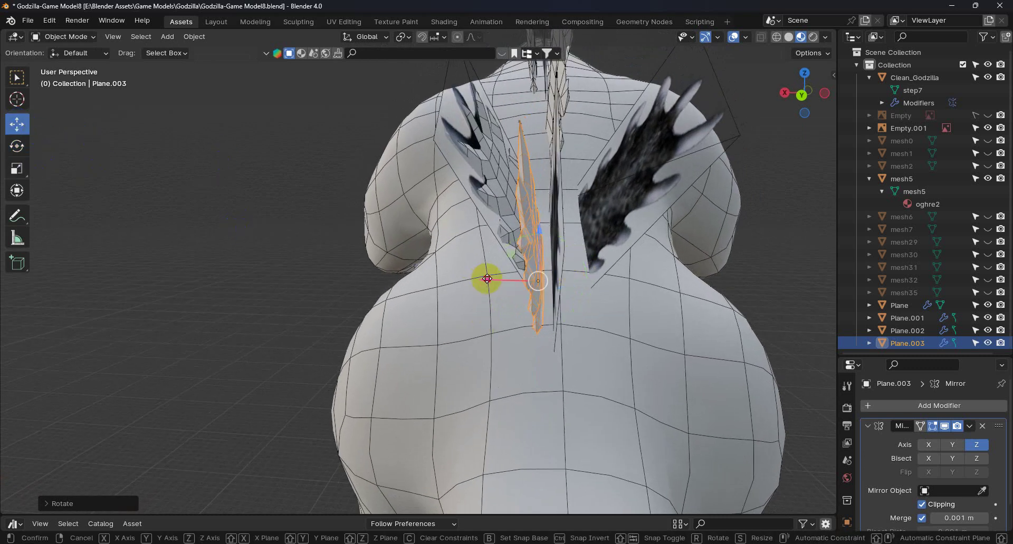
Move Plane.003 sideways along X to centre it on the spine.
drag(485, 281, 505, 286)
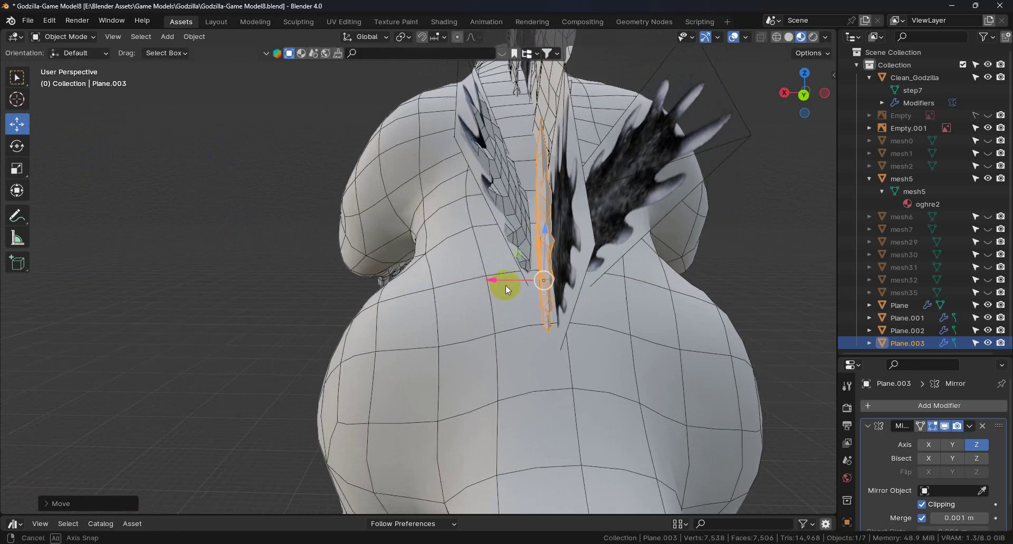
middle_drag(506, 286, 511, 239)
middle_drag(542, 315, 515, 345)
middle_drag(586, 137, 692, 304)
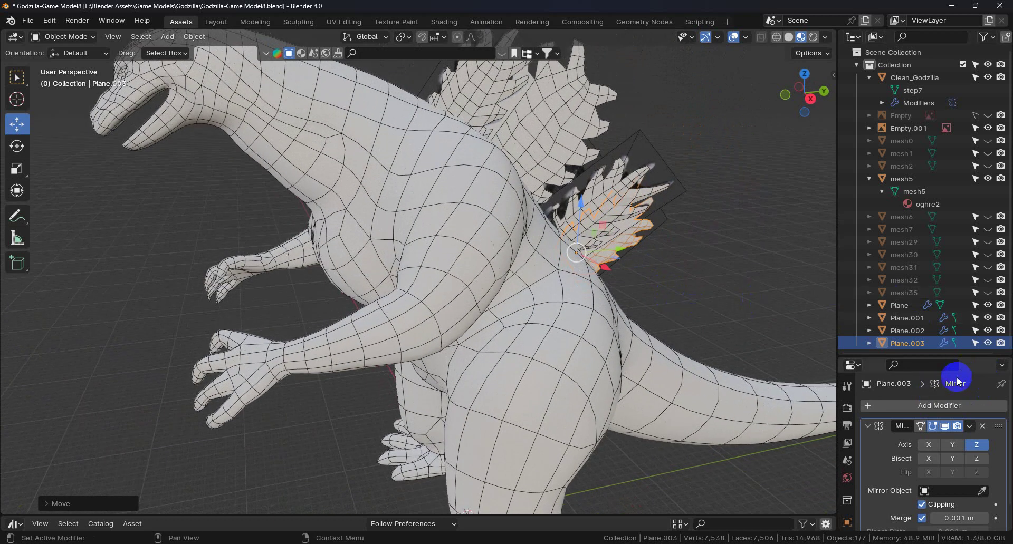
Hide mesh5 and unhide mesh7 in the Outliner to show its dark spikes beside Plane.003.
middle_drag(704, 317, 757, 290)
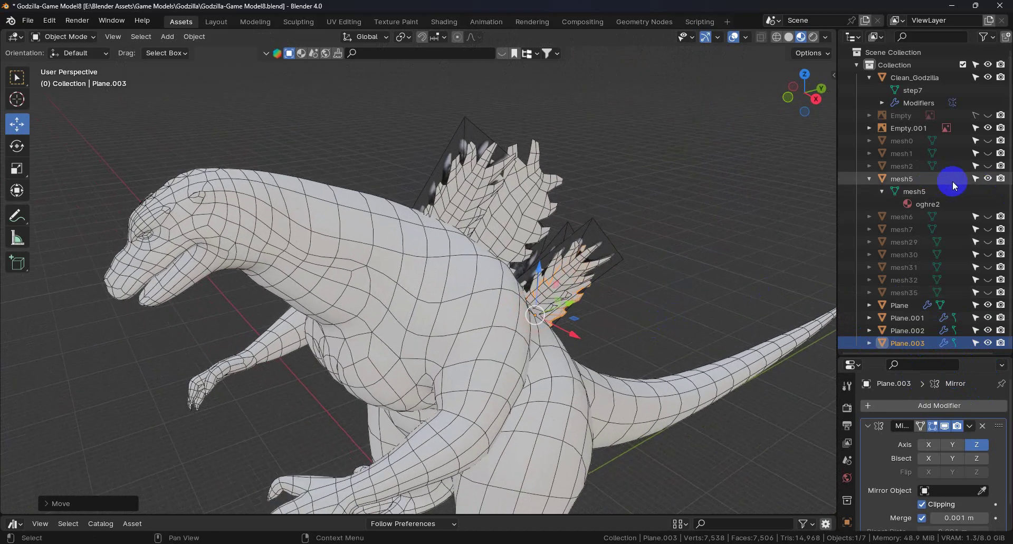
click(988, 182)
middle_drag(686, 316, 533, 293)
click(686, 300)
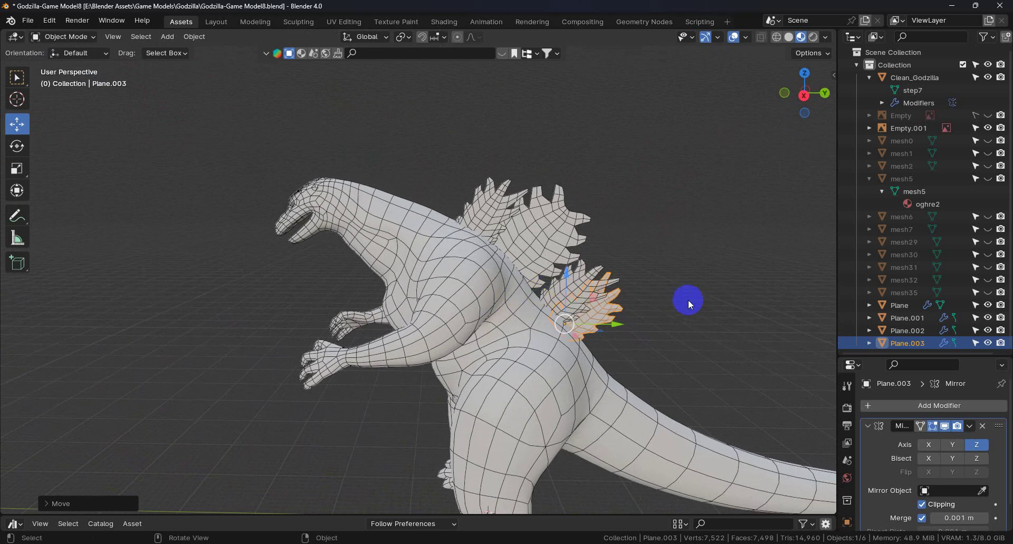
click(988, 230)
middle_drag(520, 294, 604, 321)
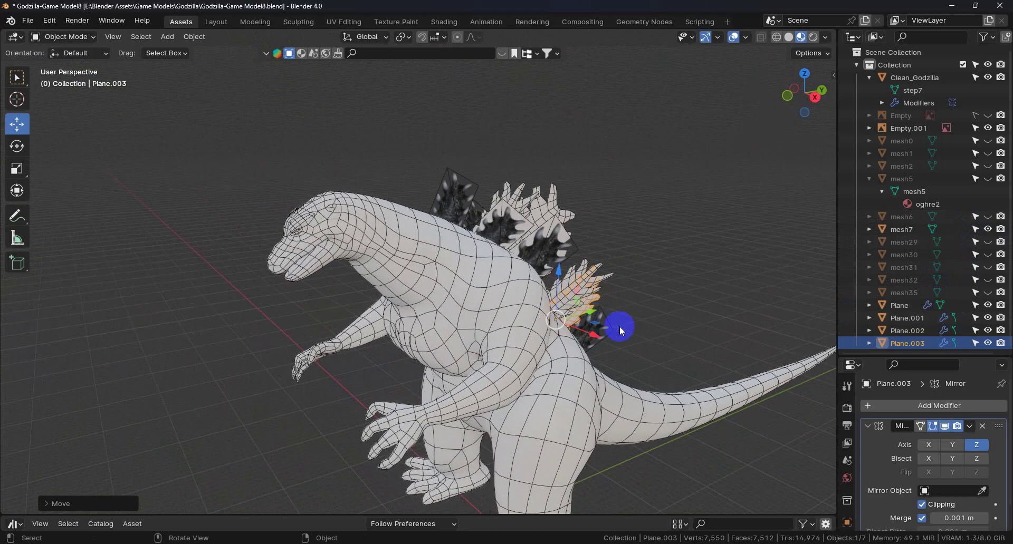